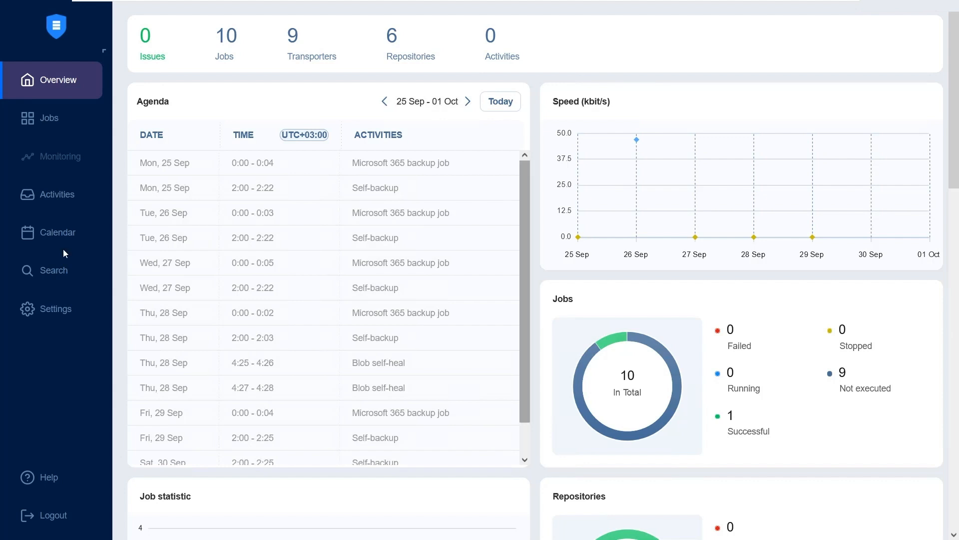
Step: Start adding a new inventory item in the settings, with SaaS (Microsoft 365) as its platform
click(61, 311)
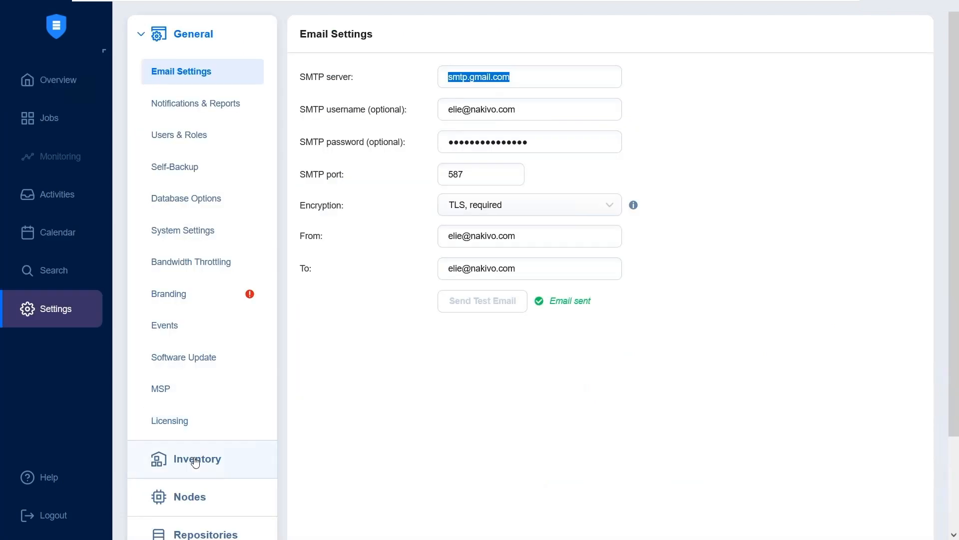
click(196, 463)
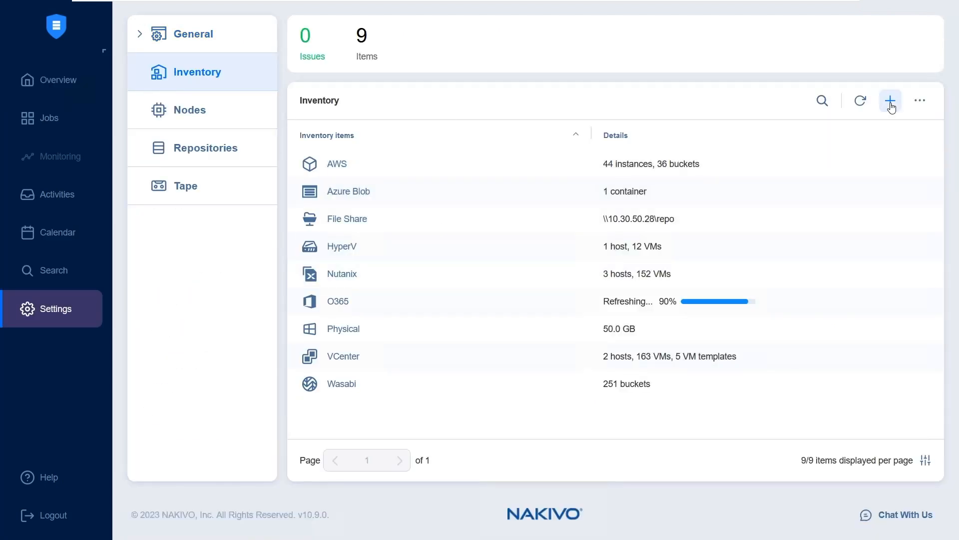
click(891, 105)
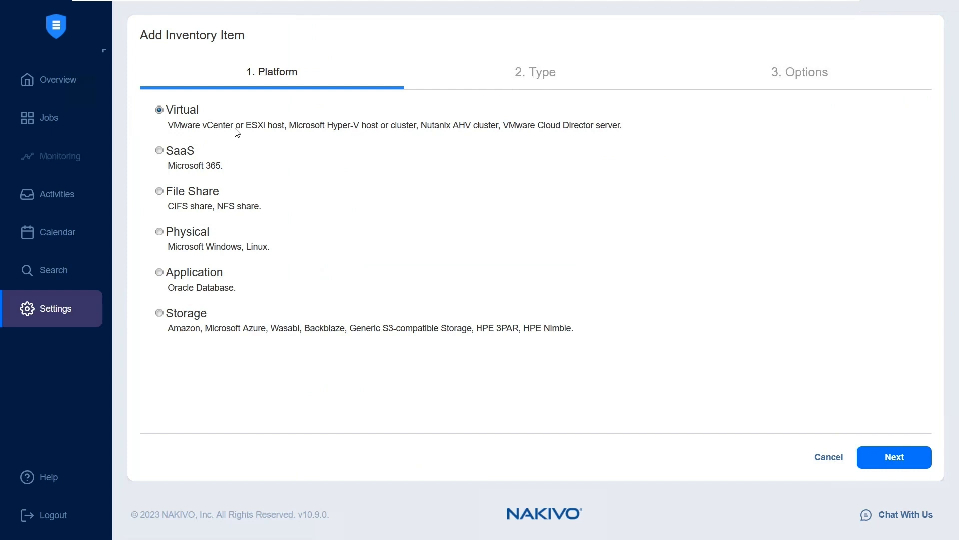
click(189, 154)
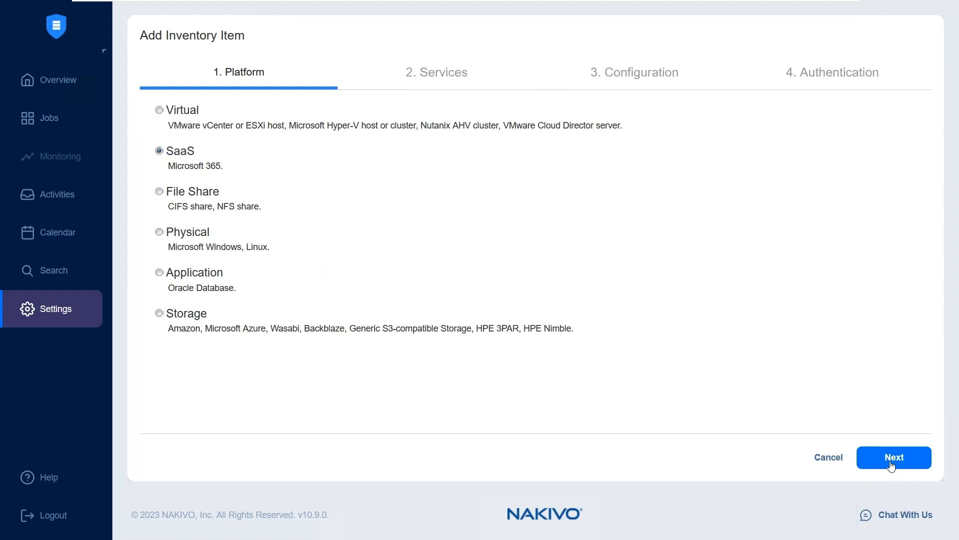
Step: Set the inventory item's display name to Sharepoint and limit its services to SharePoint Online
click(317, 109)
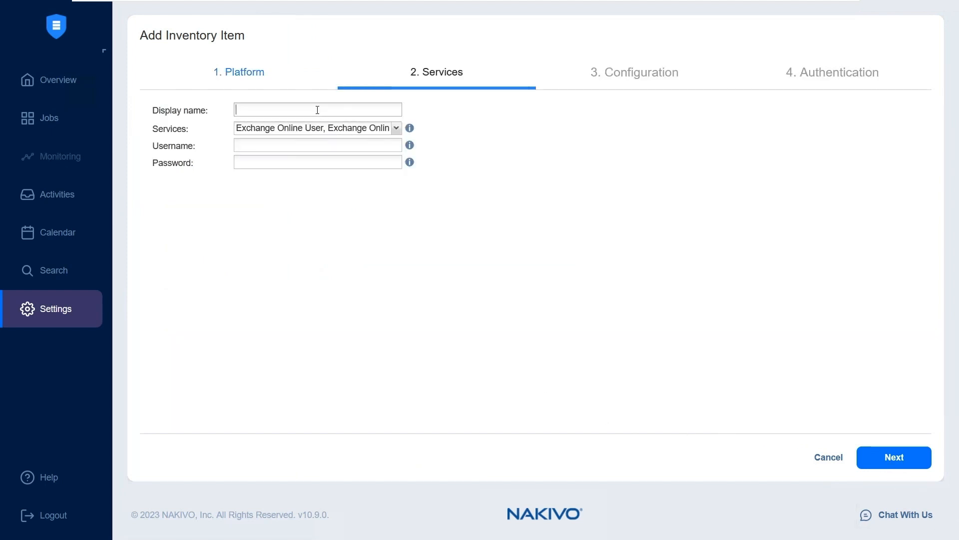
text(Sharepoint)
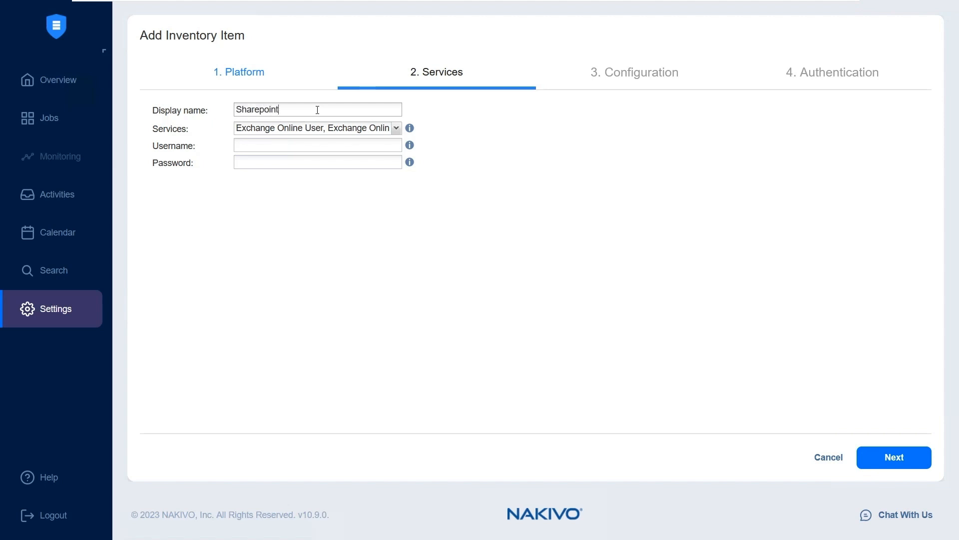
click(317, 129)
click(308, 142)
click(308, 156)
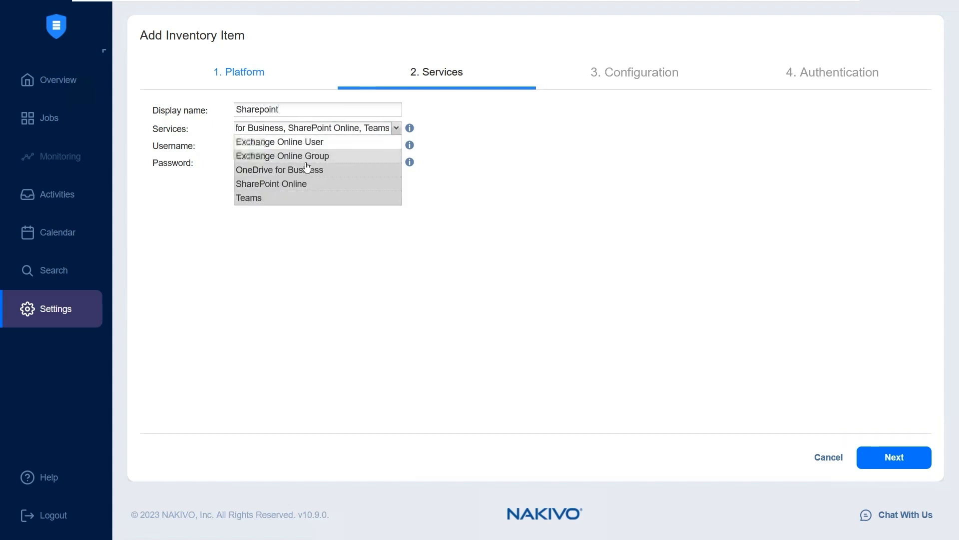
click(302, 201)
click(500, 236)
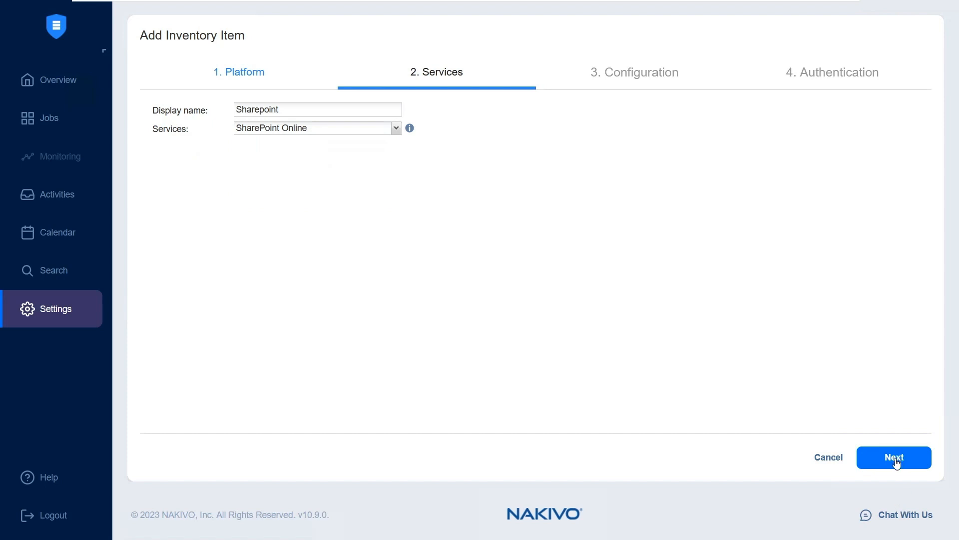
click(868, 458)
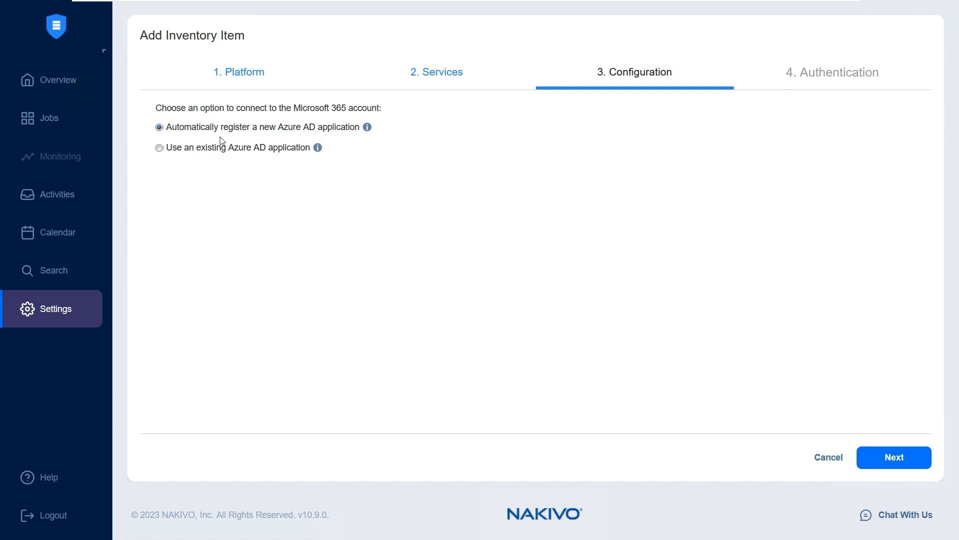
Step: Keep automatic registration of a new Azure AD application, name it OnlineSharepoint, and select the NBR108 client certificate
click(882, 465)
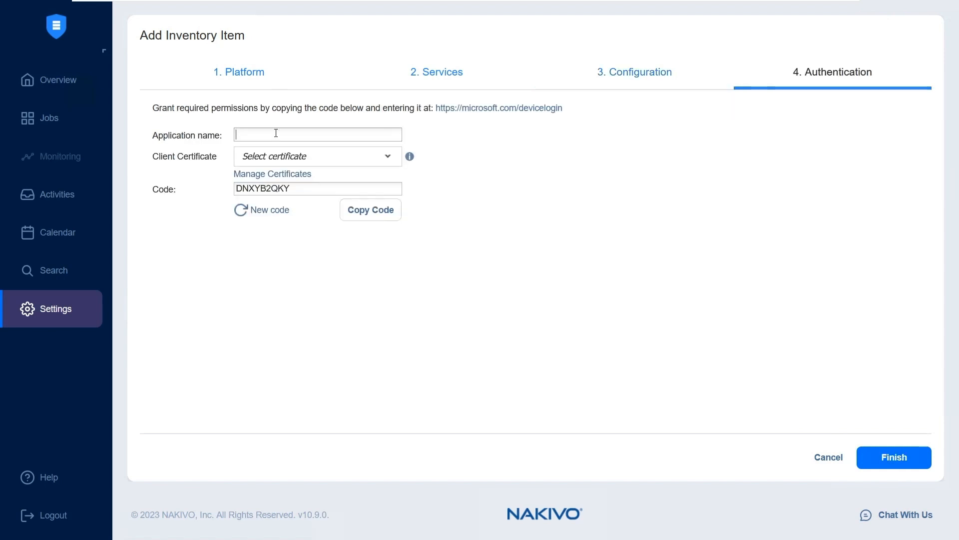
text(OnlineSharepoint)
click(278, 159)
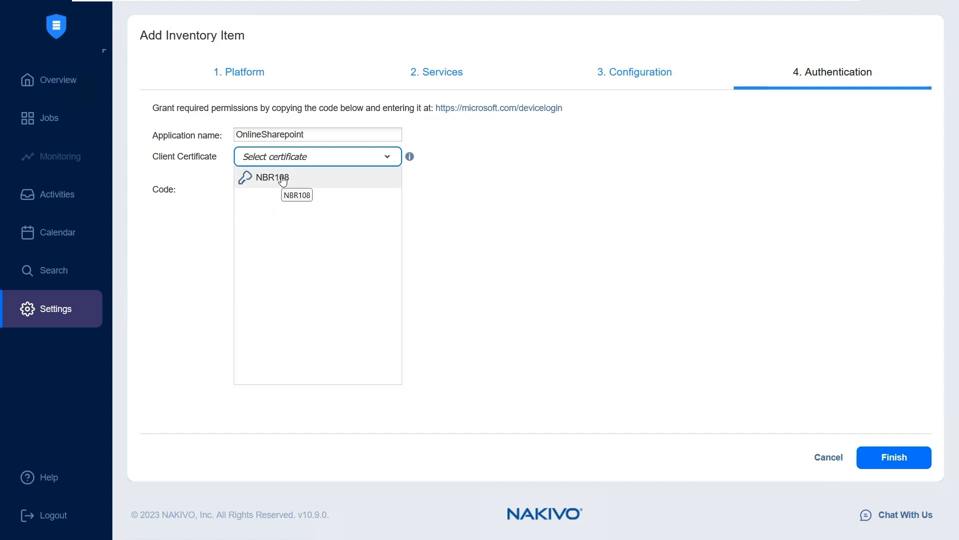
click(283, 179)
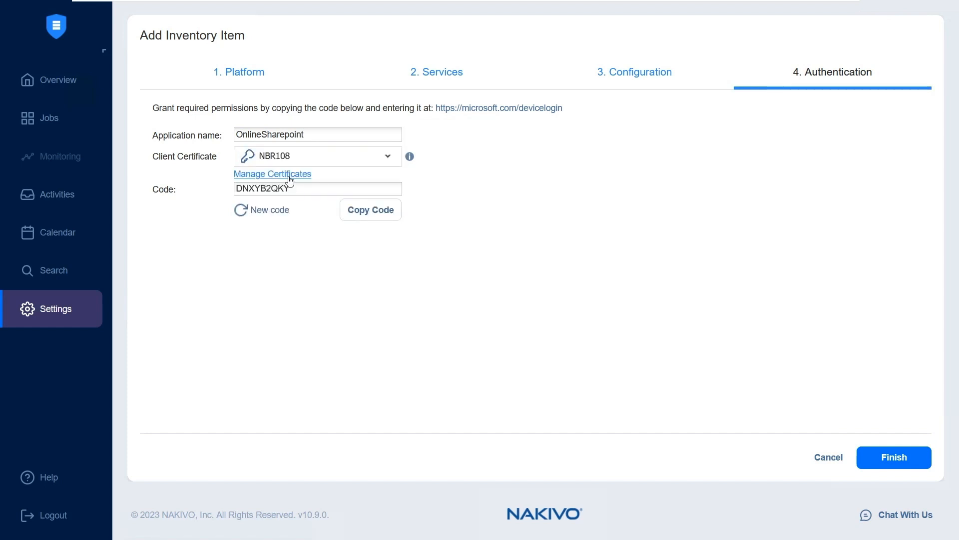
triple_click(289, 178)
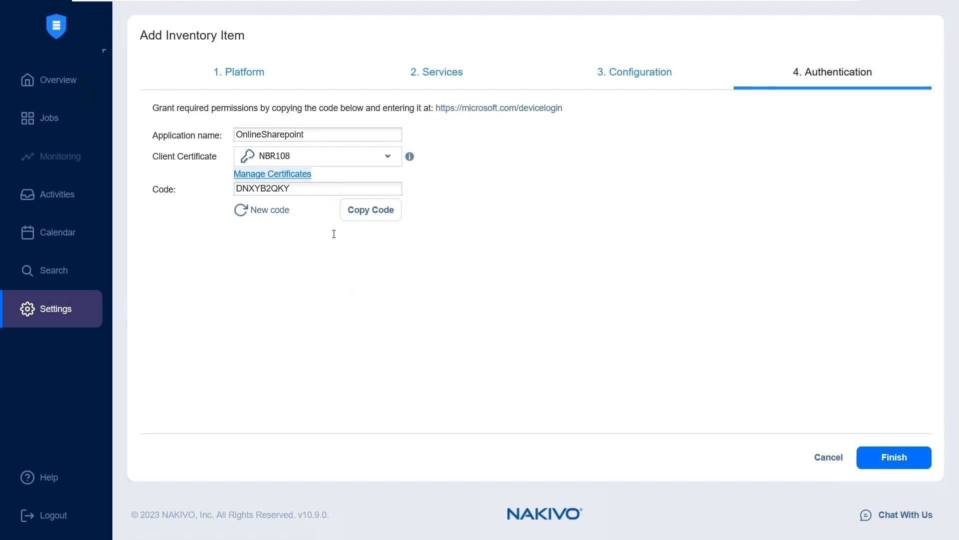
click(588, 300)
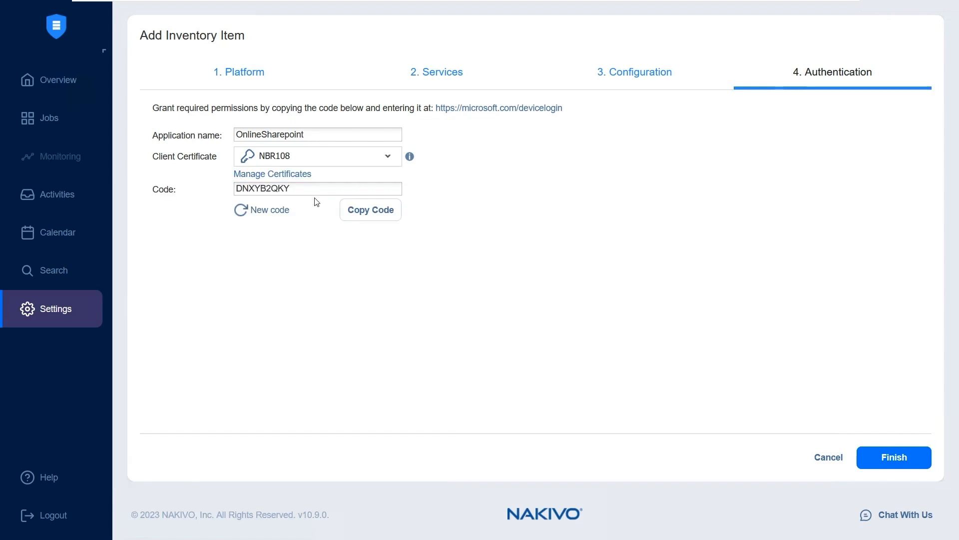
Step: Copy the device code, enter it on the Microsoft device login page, and authorize access with the signed-in account
click(377, 217)
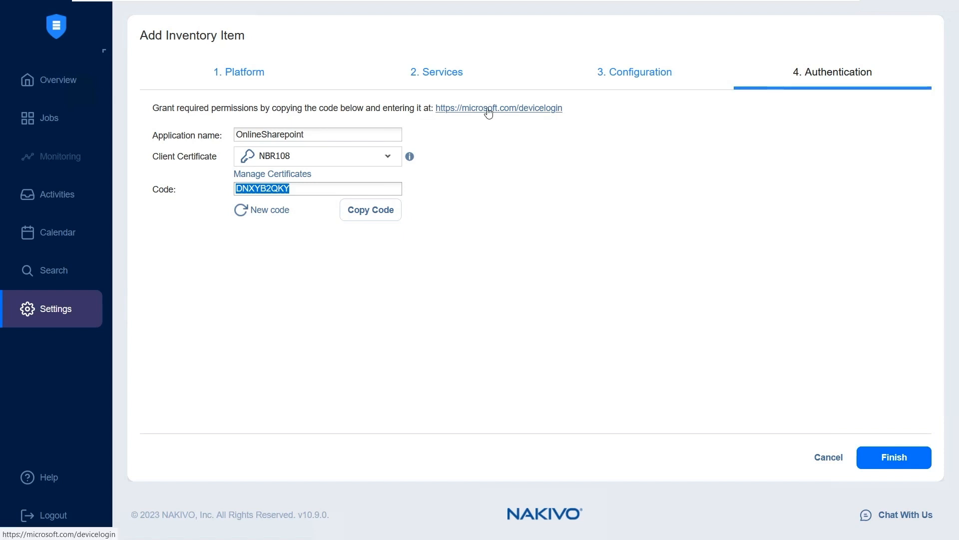
click(488, 109)
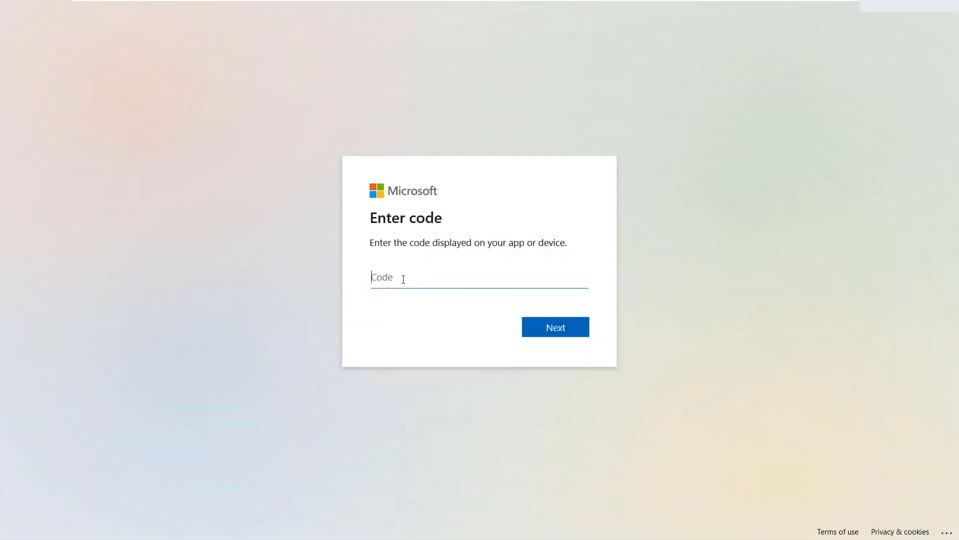
key(ctrl+v)
click(550, 327)
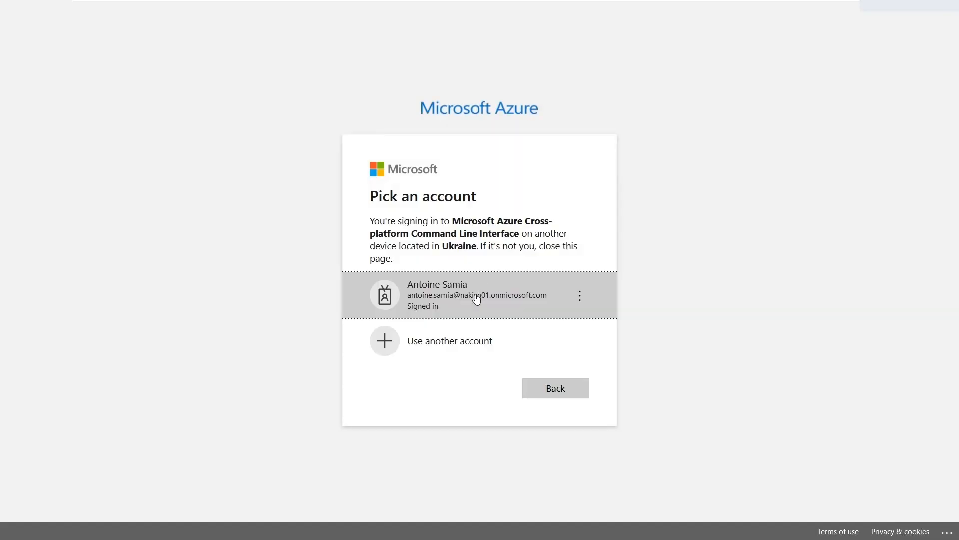
click(468, 306)
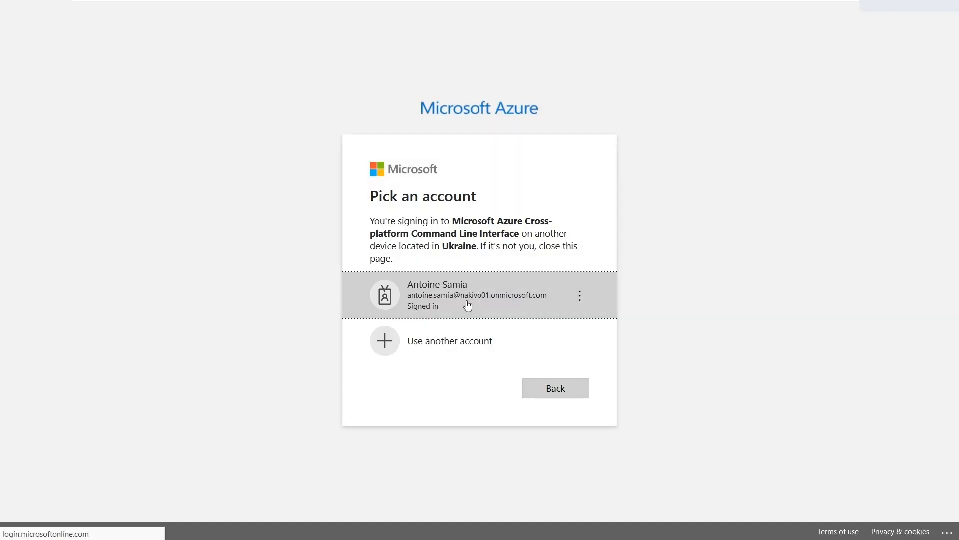
click(552, 347)
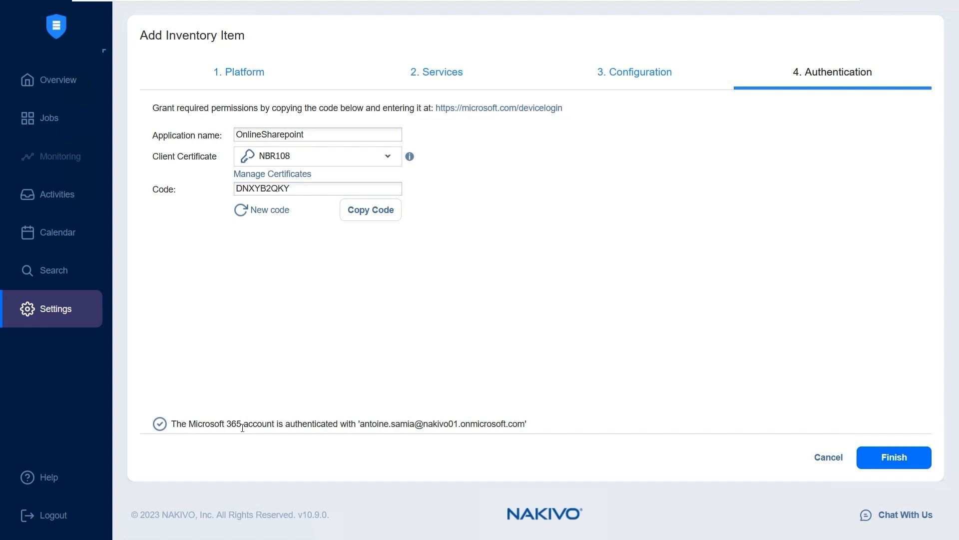
Step: Check the Microsoft 365 authentication status and finish adding the Sharepoint inventory item
drag(176, 423, 355, 424)
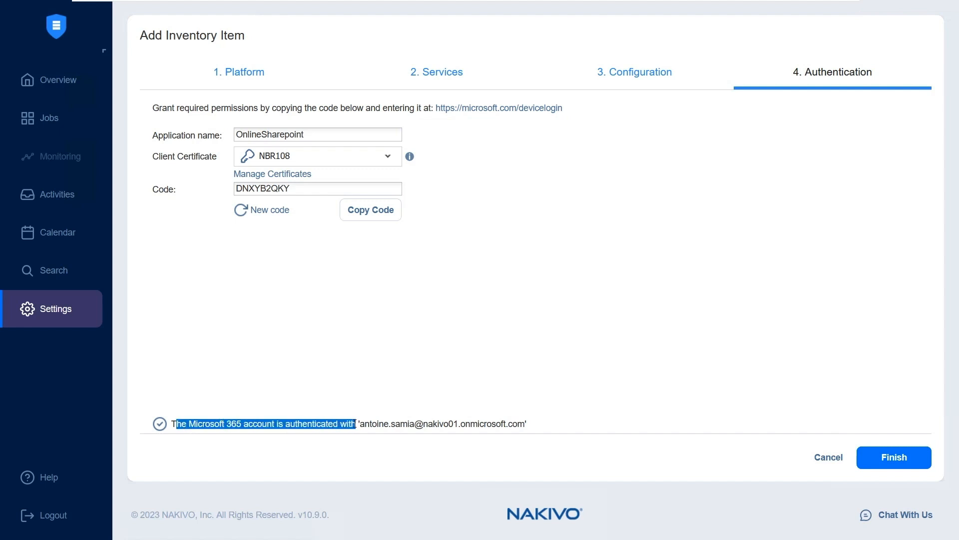
click(494, 293)
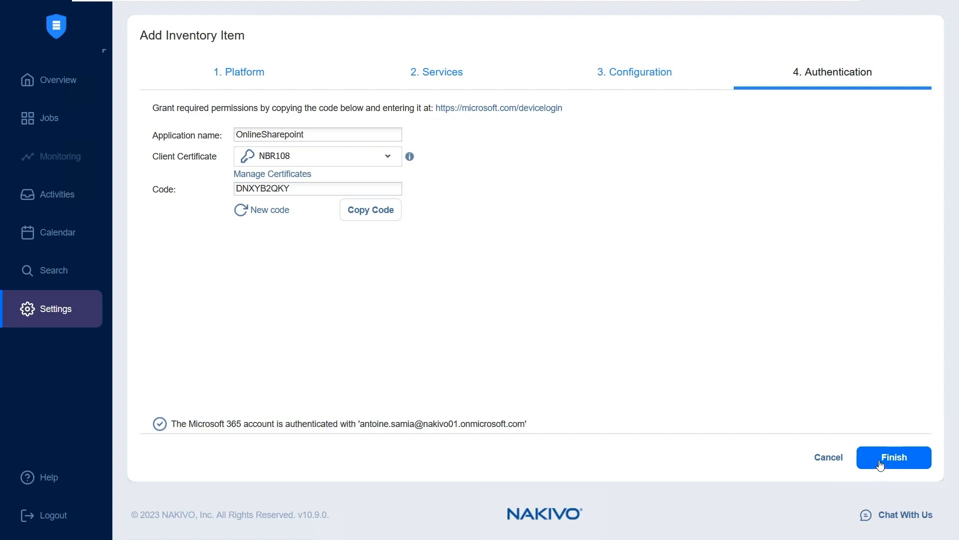
click(880, 463)
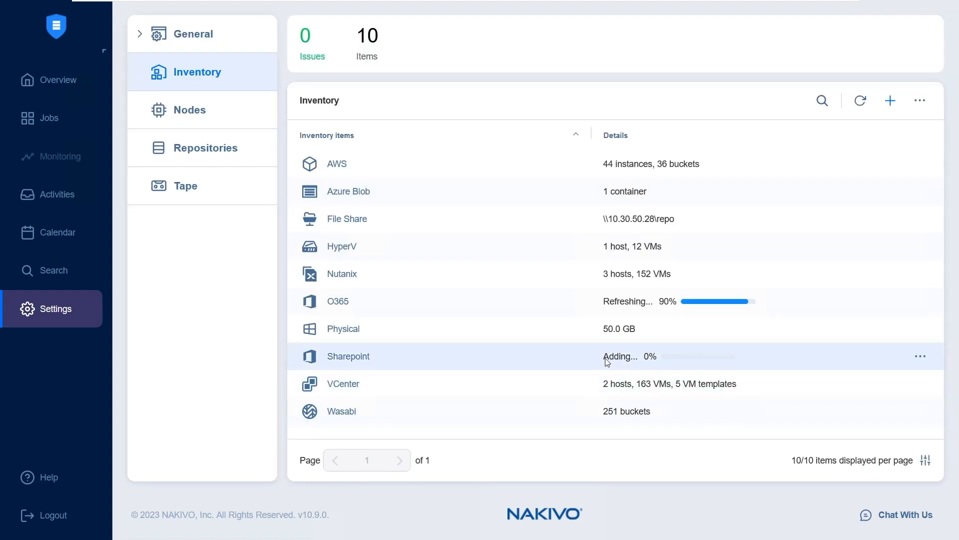
Step: Open the new Sharepoint inventory item to examine its discovered sites, and return to the inventory list
drag(605, 361, 632, 363)
drag(386, 352, 355, 358)
click(336, 360)
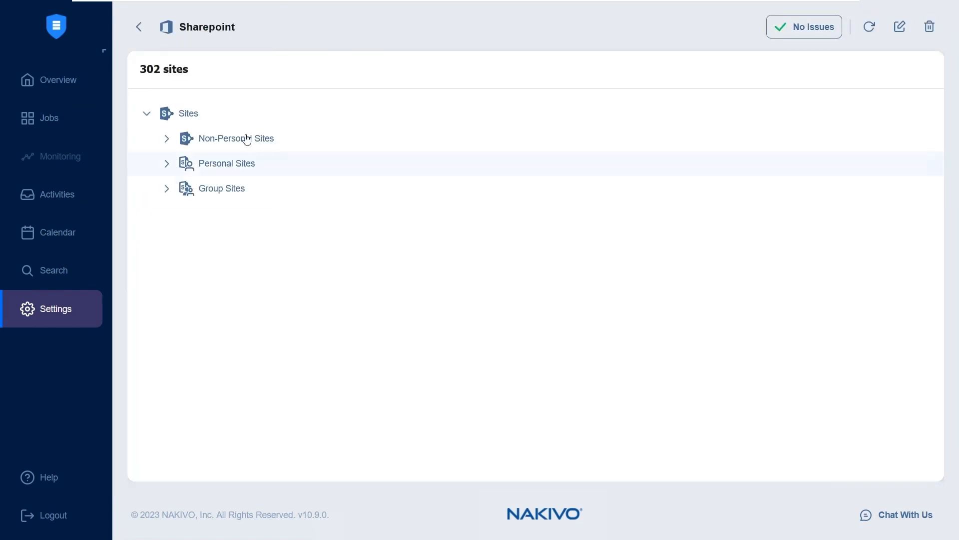
click(140, 28)
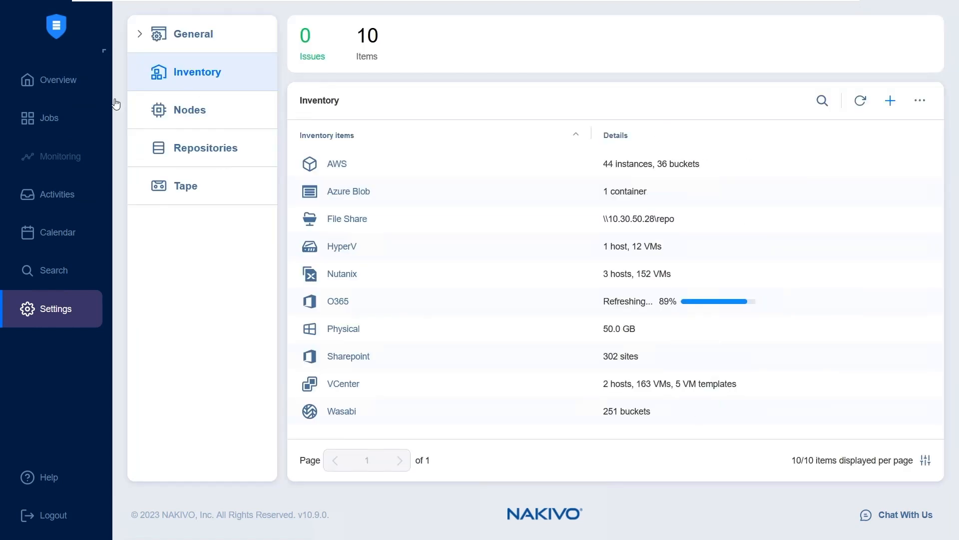
Step: Start a new Microsoft 365 backup job from the jobs overview
click(58, 128)
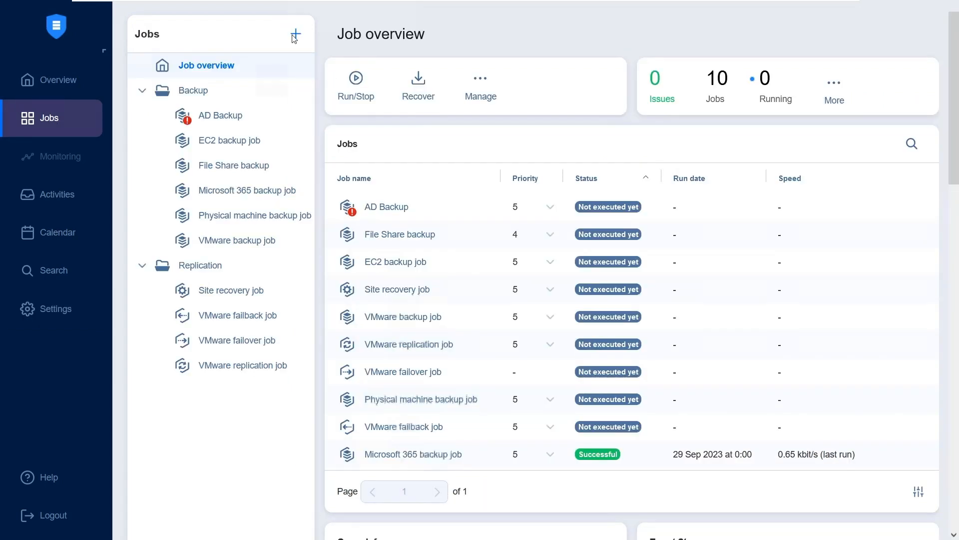
click(296, 35)
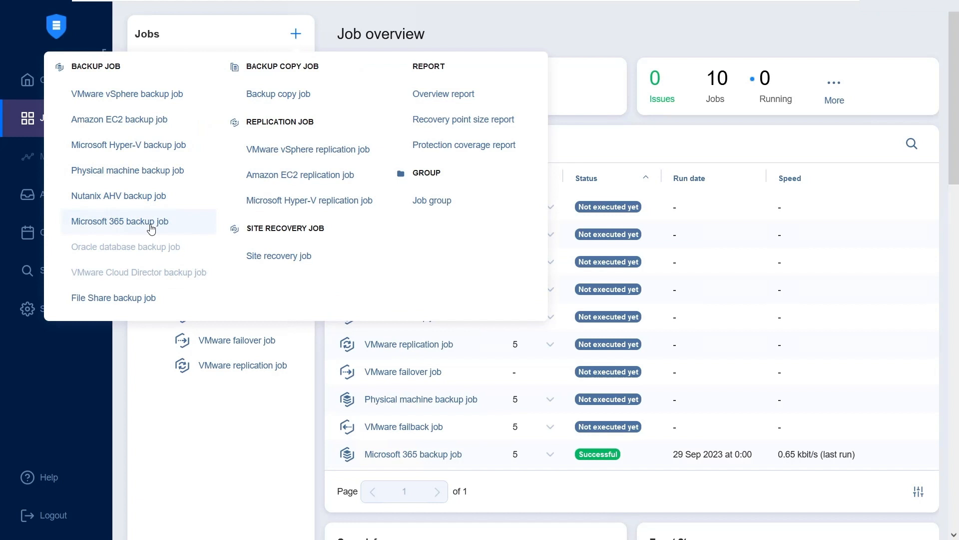
click(151, 229)
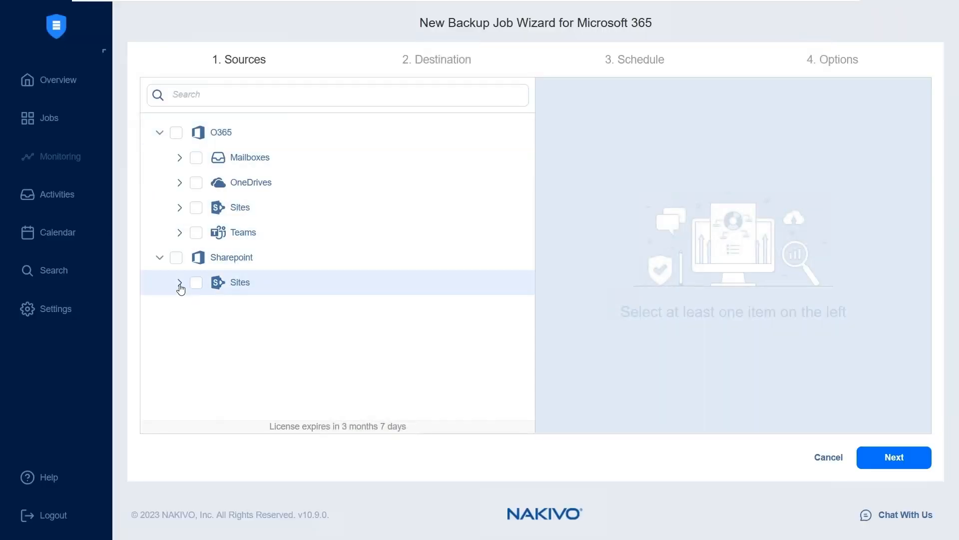
Step: Select the personal site 50k emails 01 under Sharepoint as the backup source and continue to the destination settings
click(179, 282)
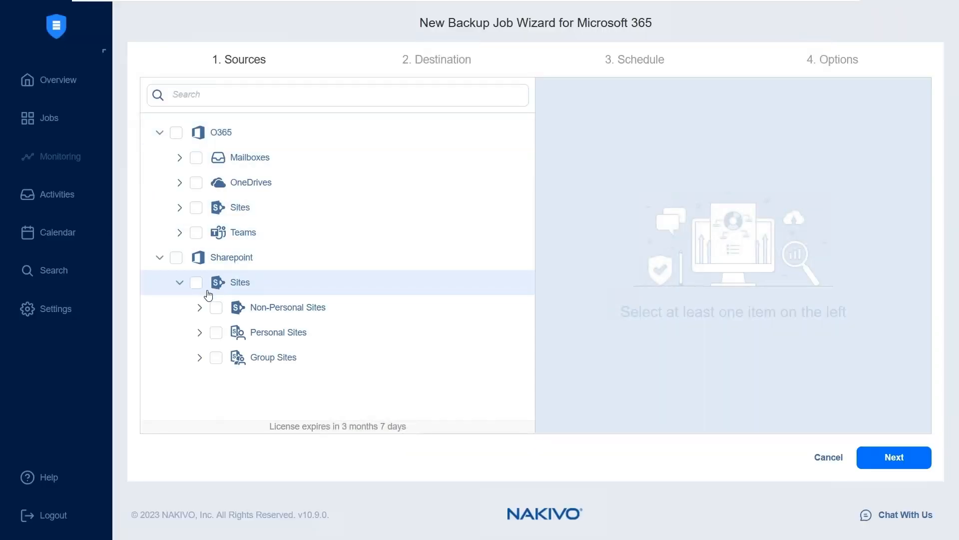
click(200, 334)
click(199, 333)
click(200, 334)
click(236, 358)
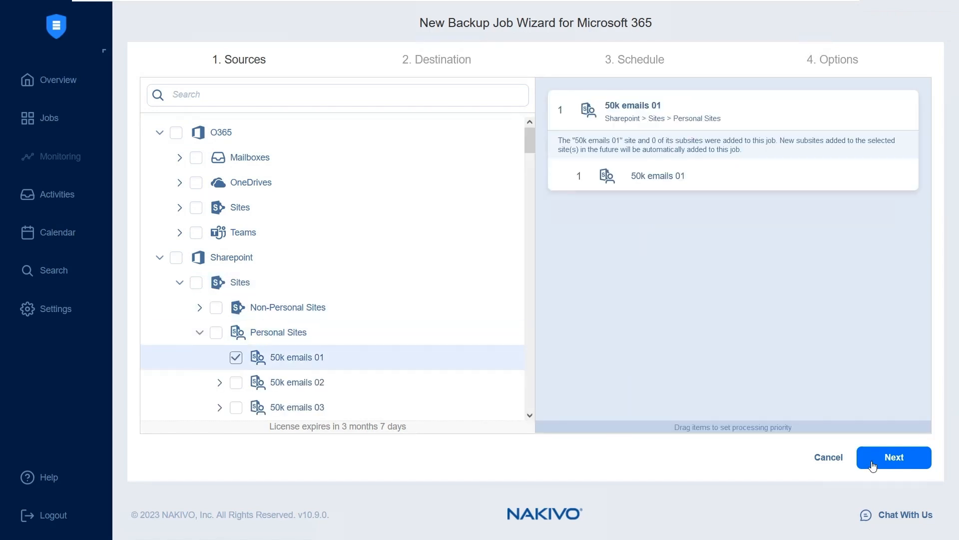
click(874, 466)
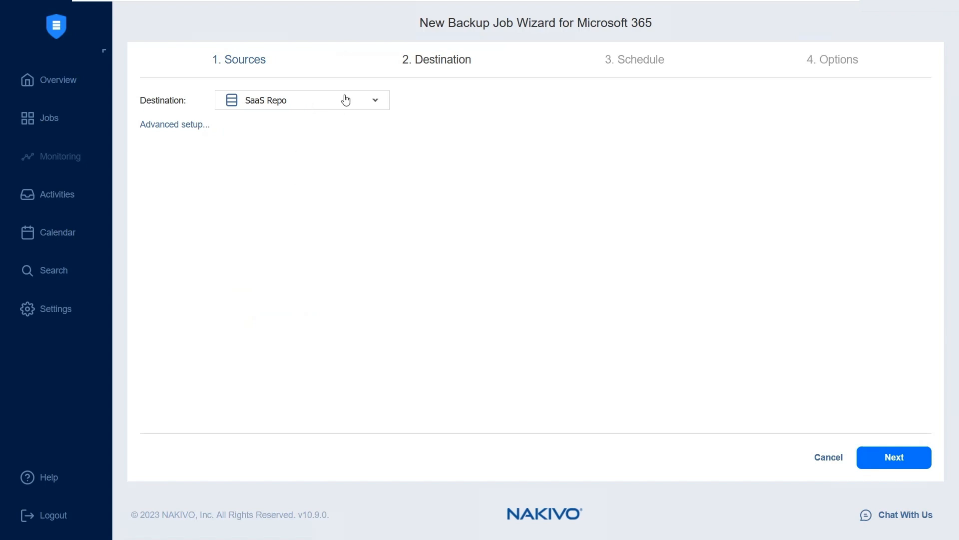
Step: Choose SaaS Repo as the backup destination and continue to the schedule settings
click(327, 103)
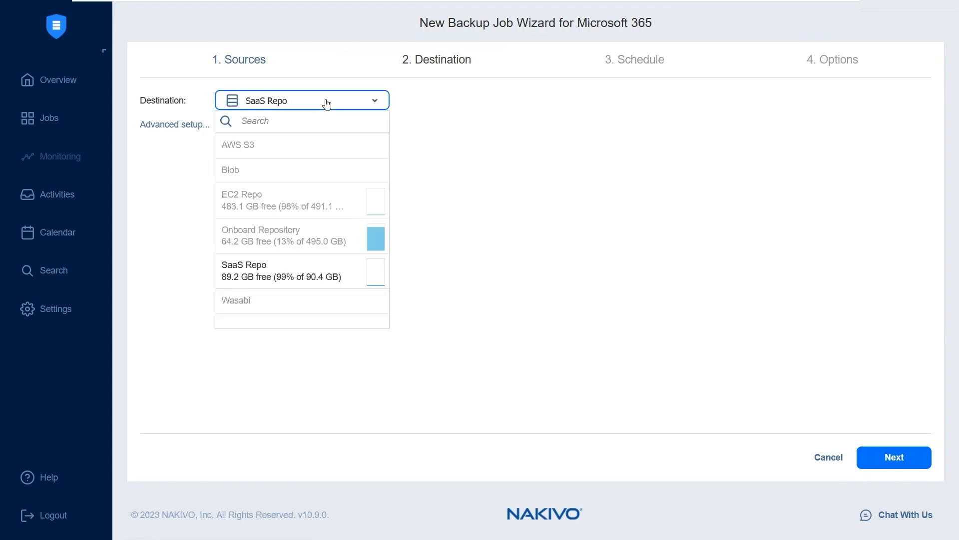
click(270, 281)
click(882, 465)
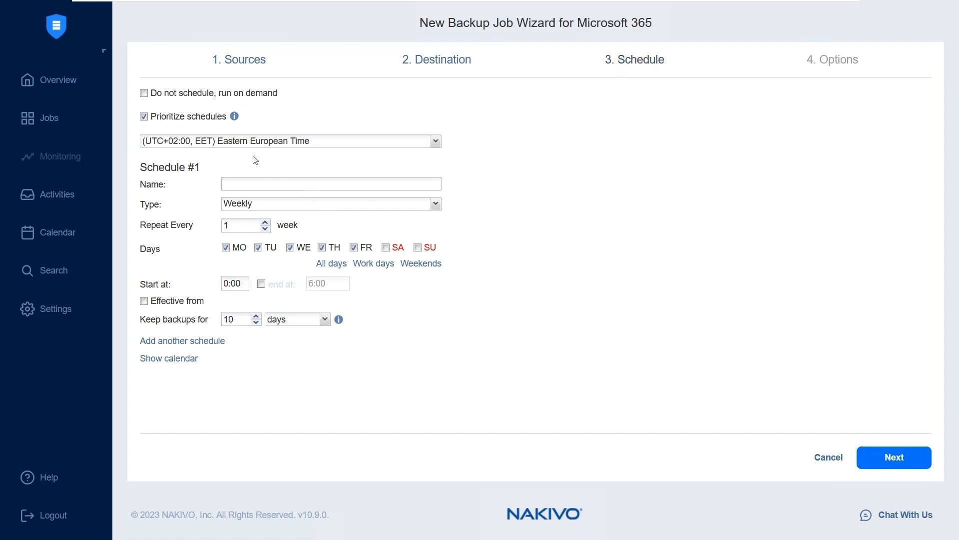
Step: Keep the weekly Monday-to-Friday schedule starting at 0:00 with 10-day retention, and continue to the job options
click(210, 95)
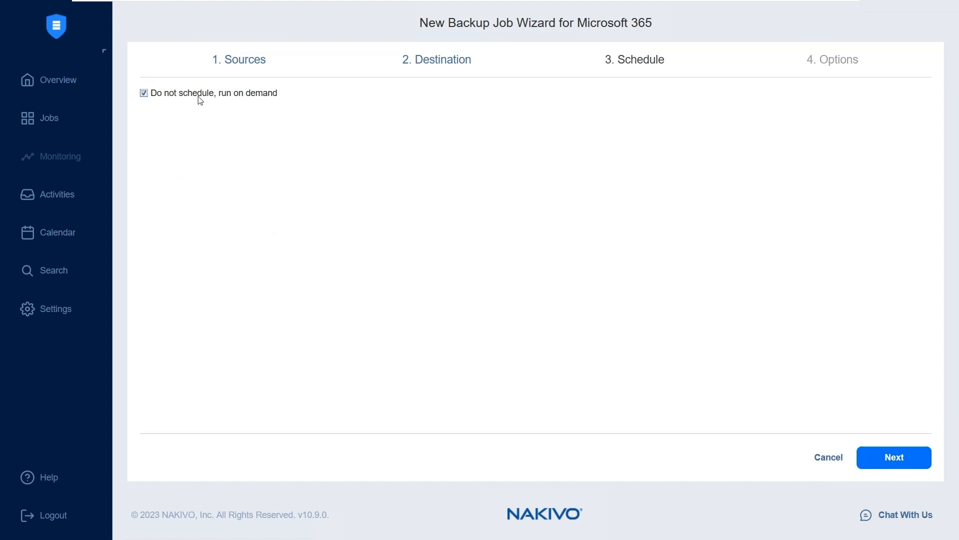
click(200, 98)
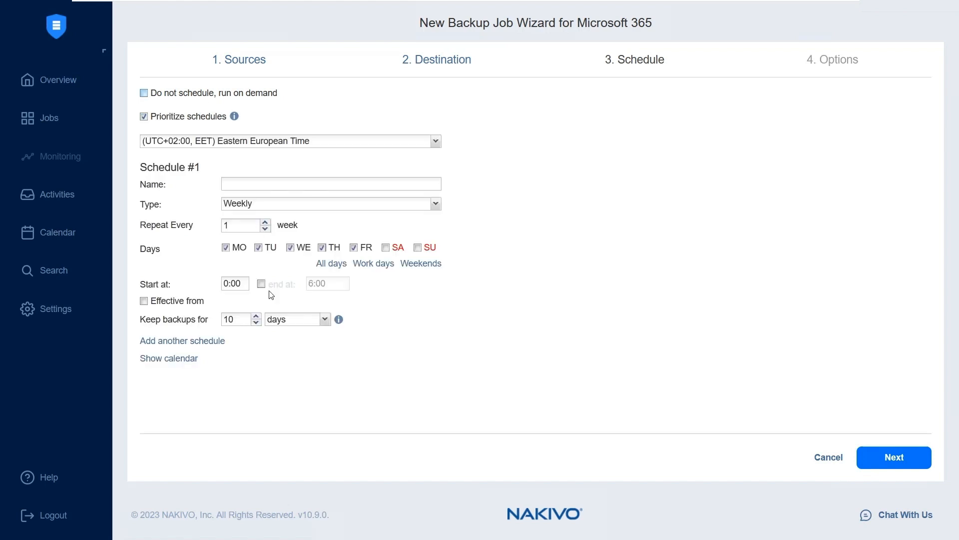
click(238, 319)
click(306, 327)
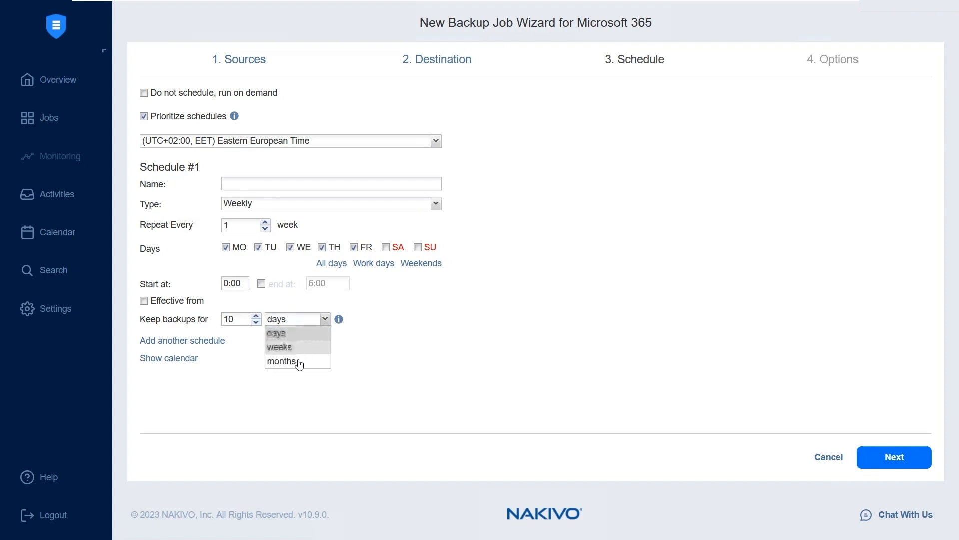
click(457, 363)
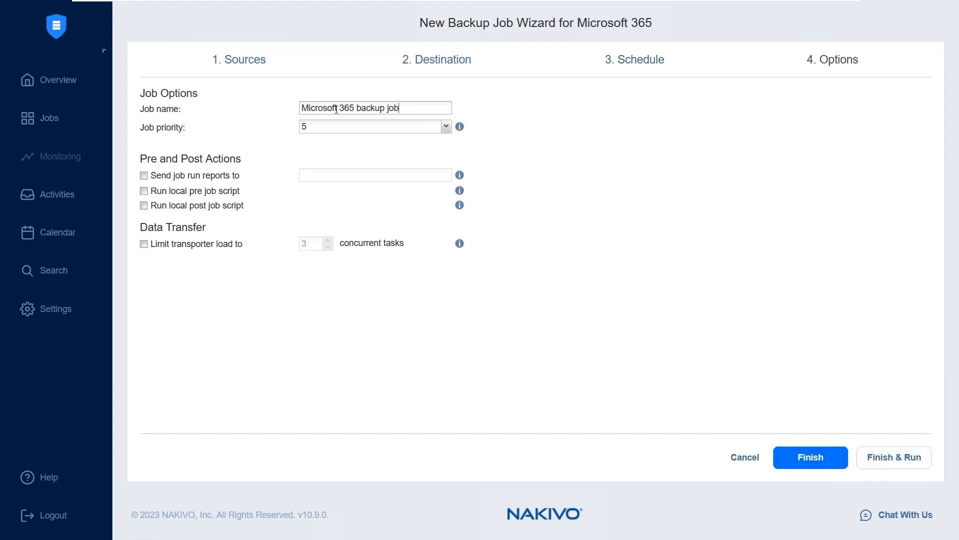
Step: Name the backup job Sharepoint Backup and keep its priority at 5
double_click(336, 109)
triple_click(336, 108)
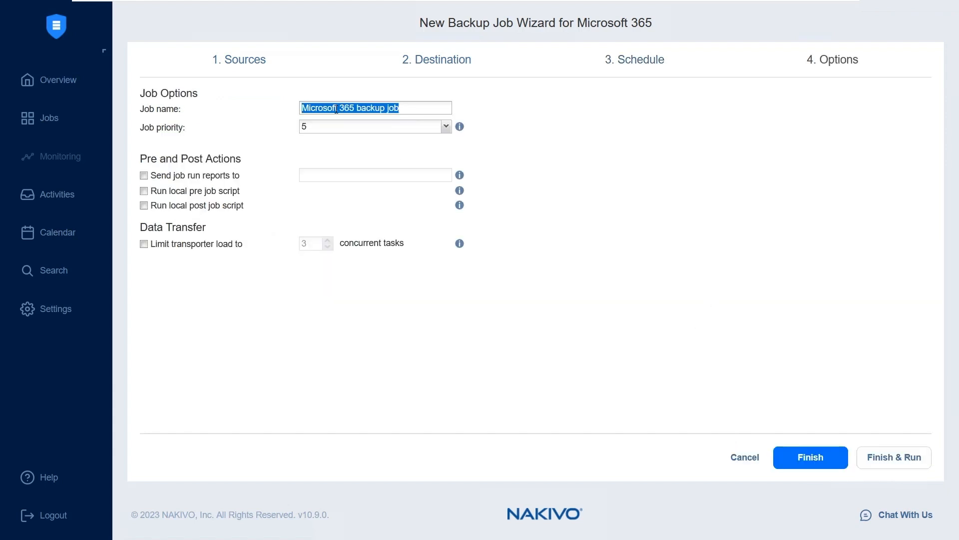
text(Sharepoint Backup)
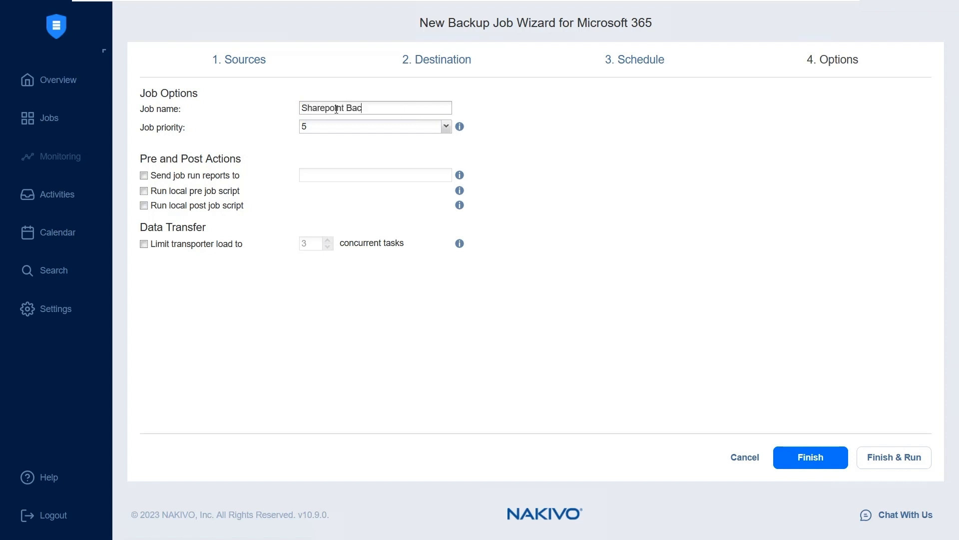
click(353, 129)
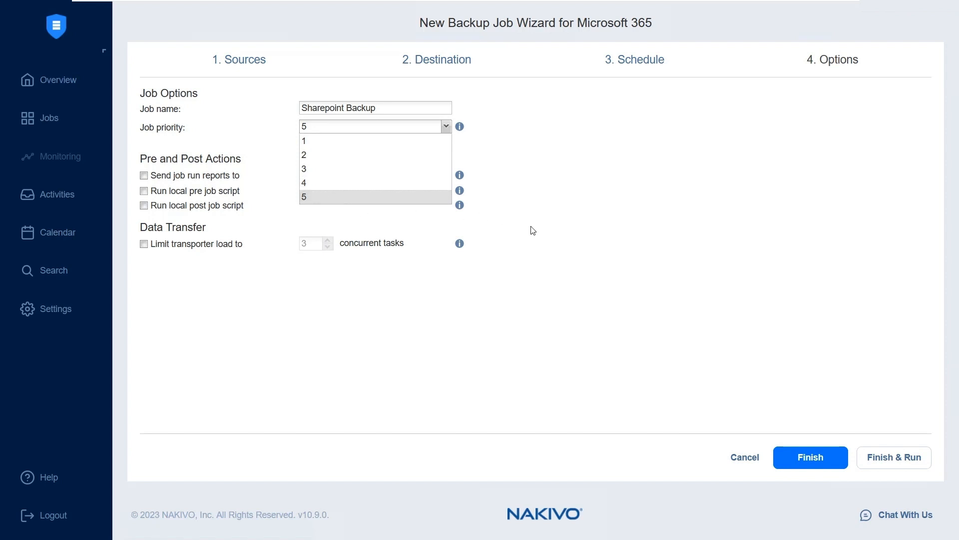
click(541, 304)
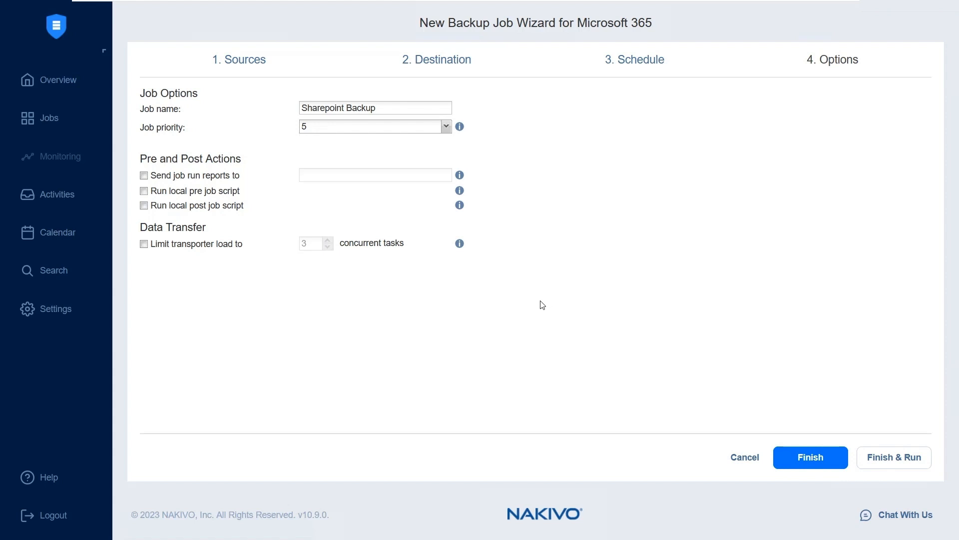
Step: Limit the transporter load to 3 concurrent tasks and leave job run reports disabled
click(144, 175)
click(344, 180)
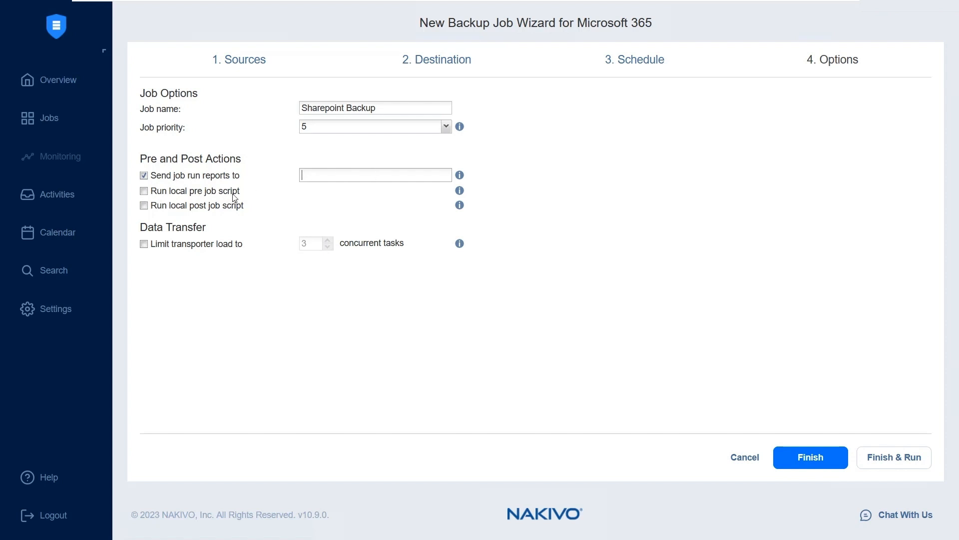
click(144, 244)
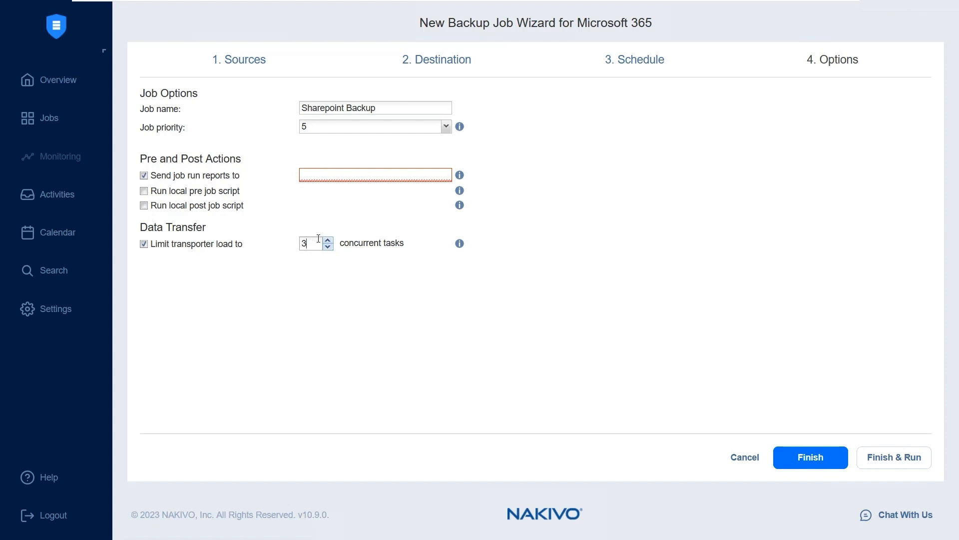
click(147, 176)
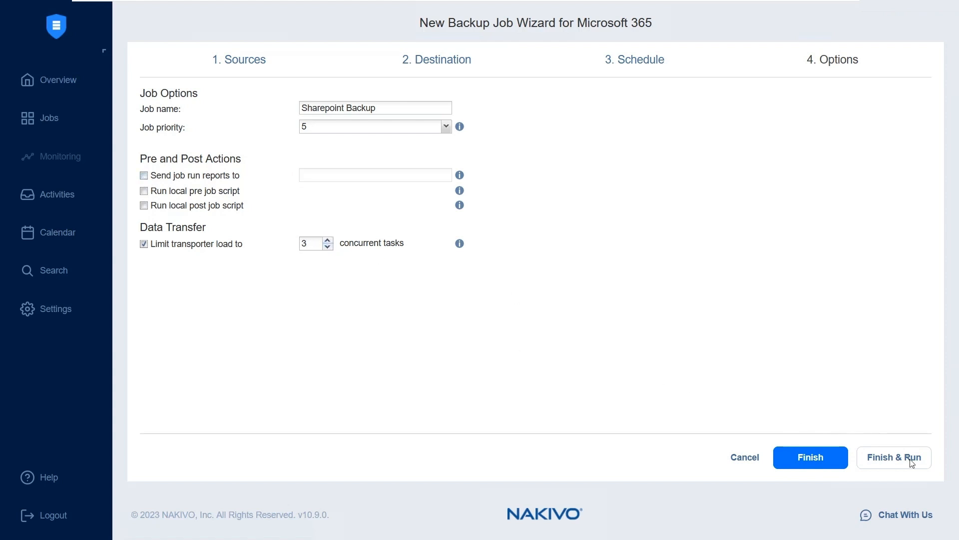
Step: Finish and run the Sharepoint Backup job, and examine its progress, target storage and transfer details
click(882, 459)
click(610, 393)
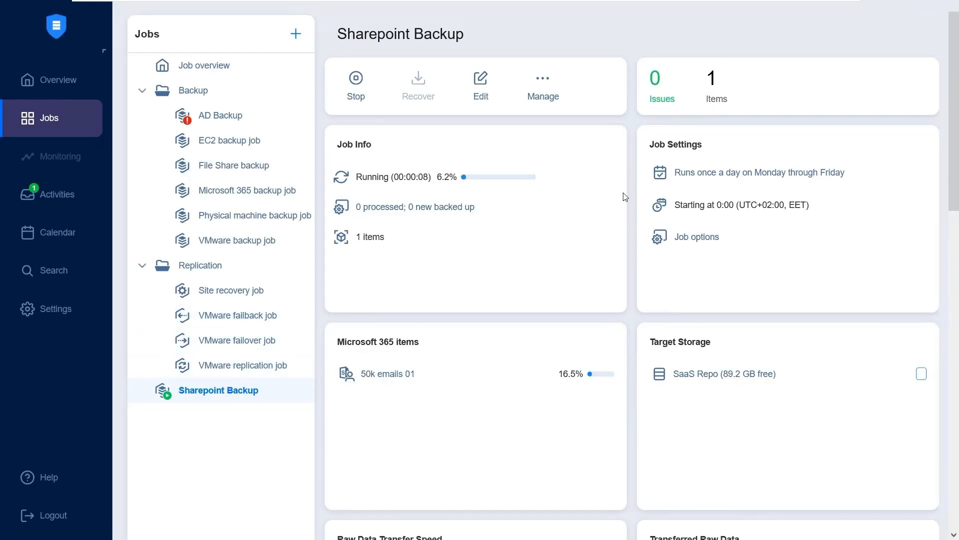
scroll(625, 230, down, 5)
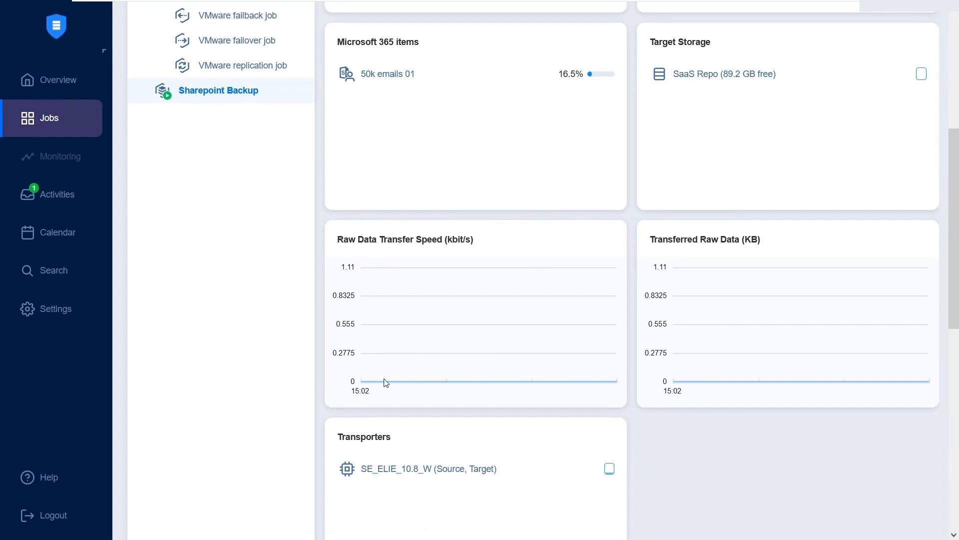
scroll(570, 354, up, 3)
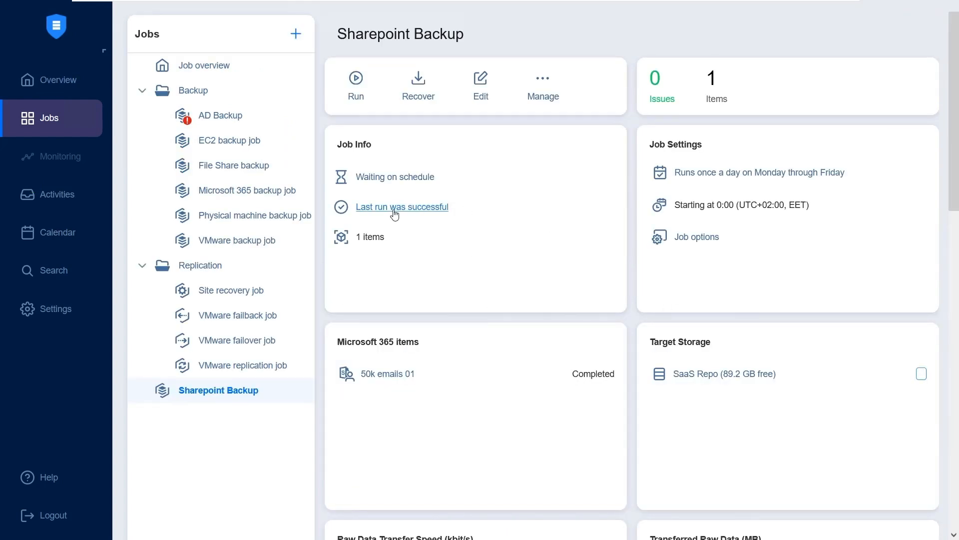
Step: Start a Microsoft 365 object recovery from the 01 Oct 2023 15:02 recovery point of 50k emails 01, and continue to the recovery account
click(419, 85)
click(414, 151)
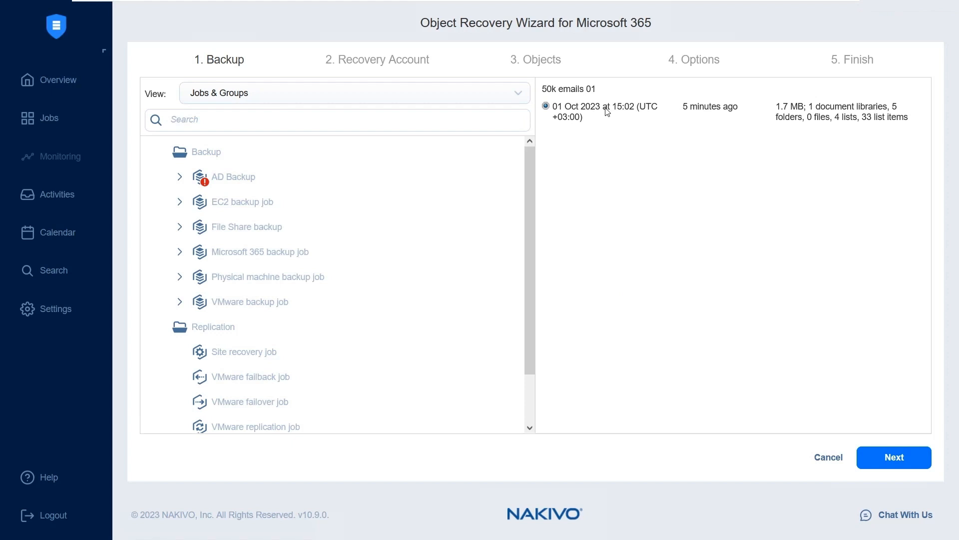
click(894, 457)
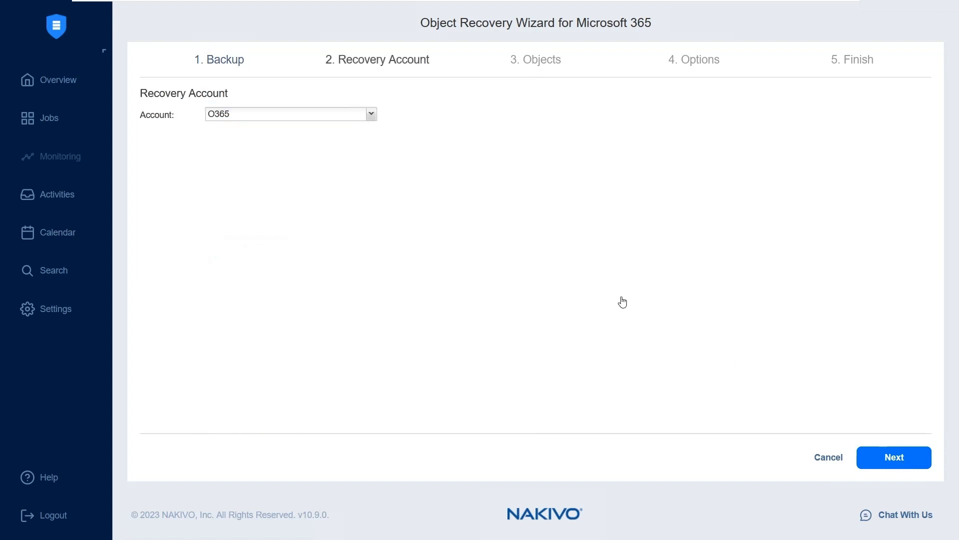
Step: Choose the recovery account and continue to the object selection
click(338, 114)
click(283, 144)
click(884, 457)
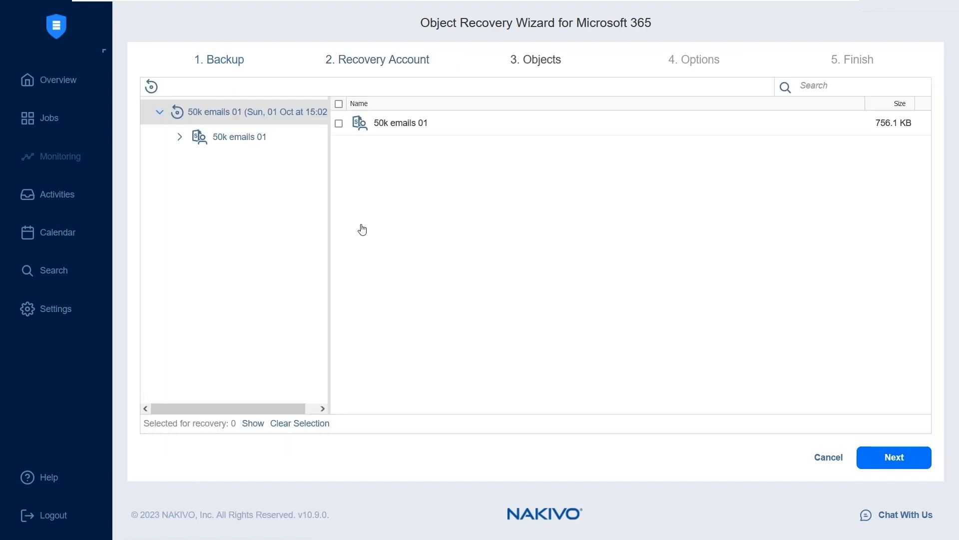
Step: Select the notificationSubscriptionHiddenList list inside the 50k emails 01 site for recovery and continue to the recovery options
double_click(408, 125)
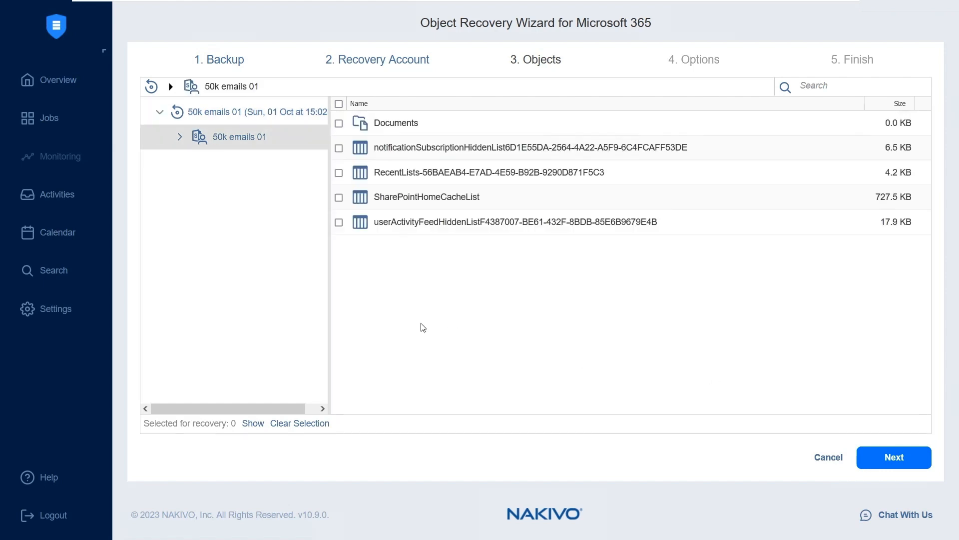
click(340, 149)
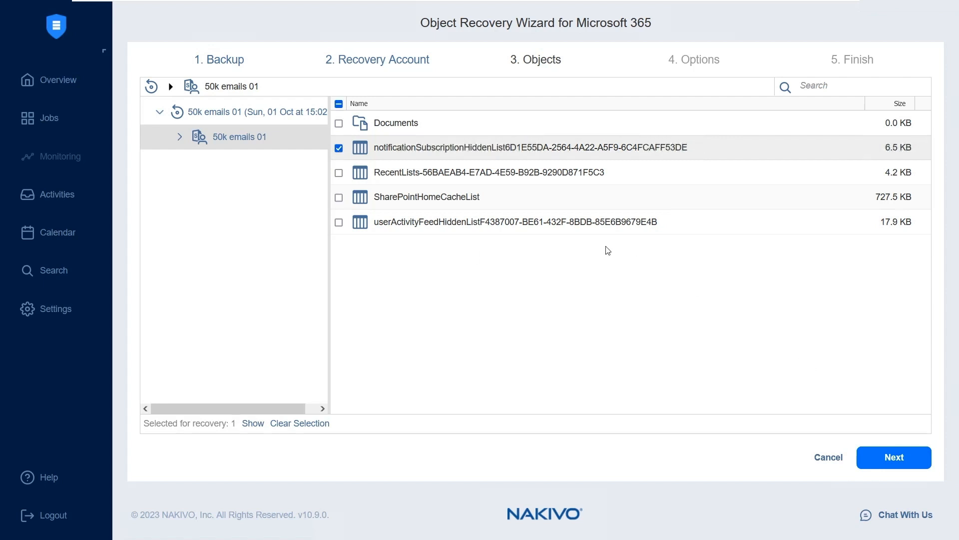
click(876, 460)
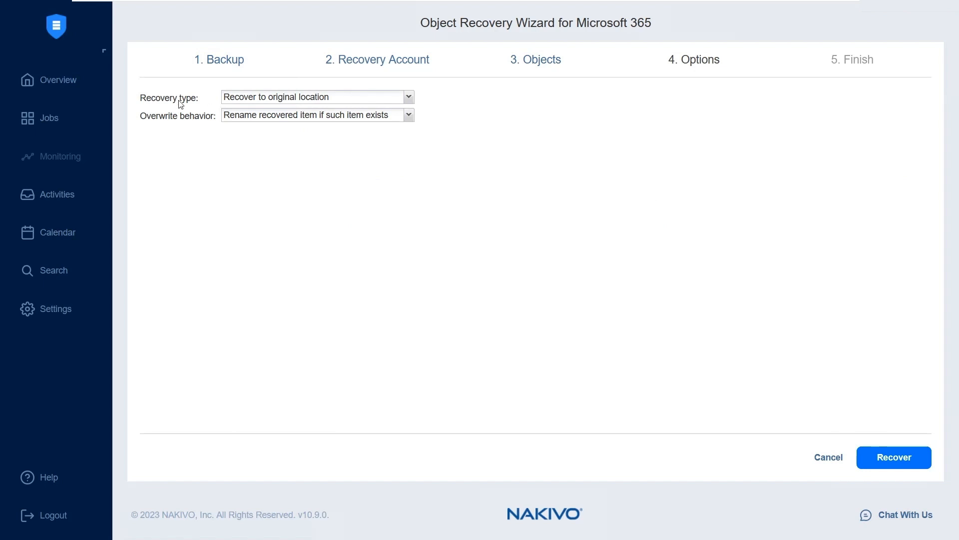
click(261, 100)
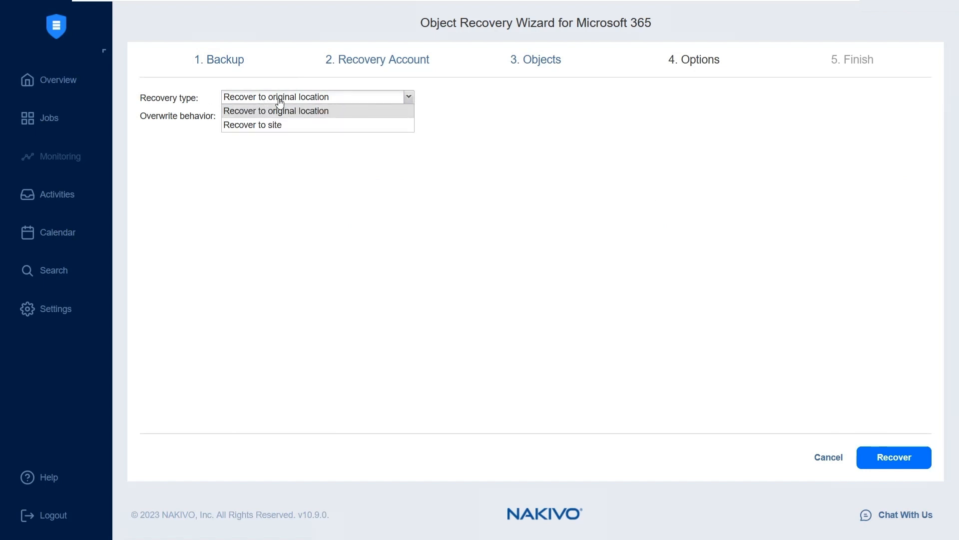
click(285, 127)
click(296, 126)
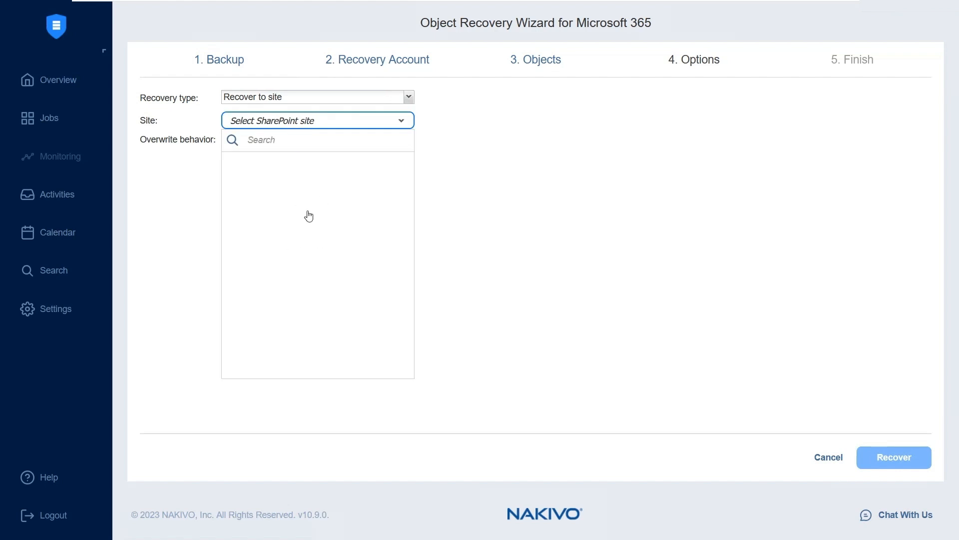
click(522, 211)
click(323, 100)
click(303, 112)
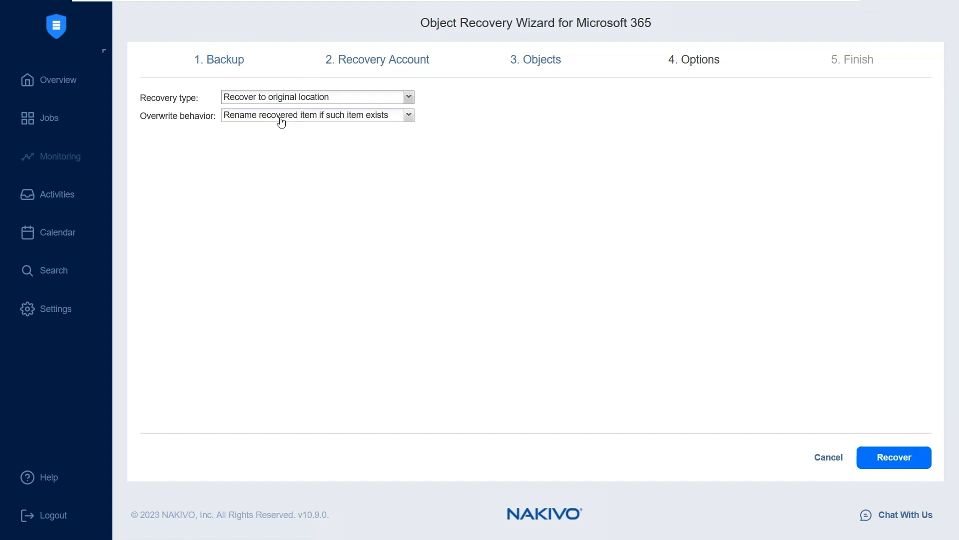
Step: Start the recovery with the option to rename the recovered item if such item exists, and open the activities to follow its progress
click(282, 116)
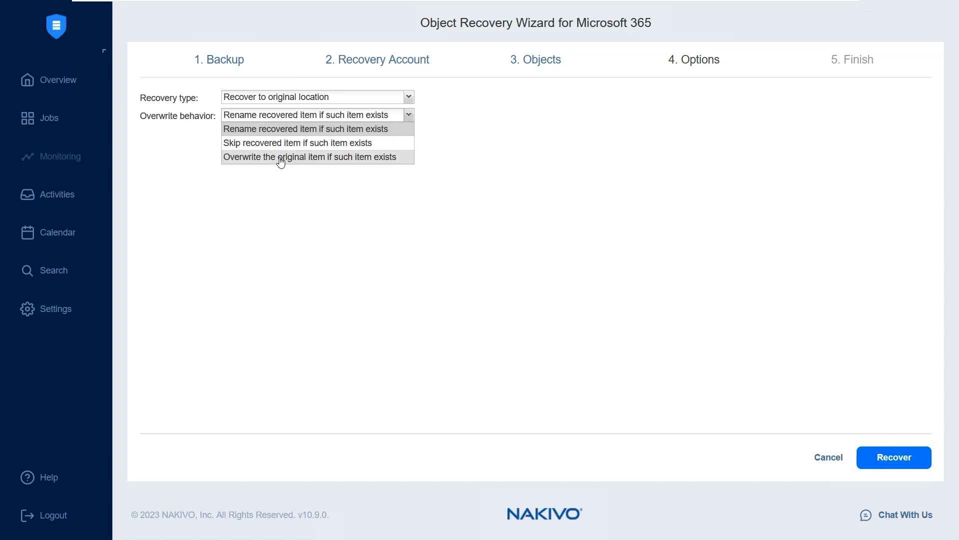
click(507, 162)
click(894, 458)
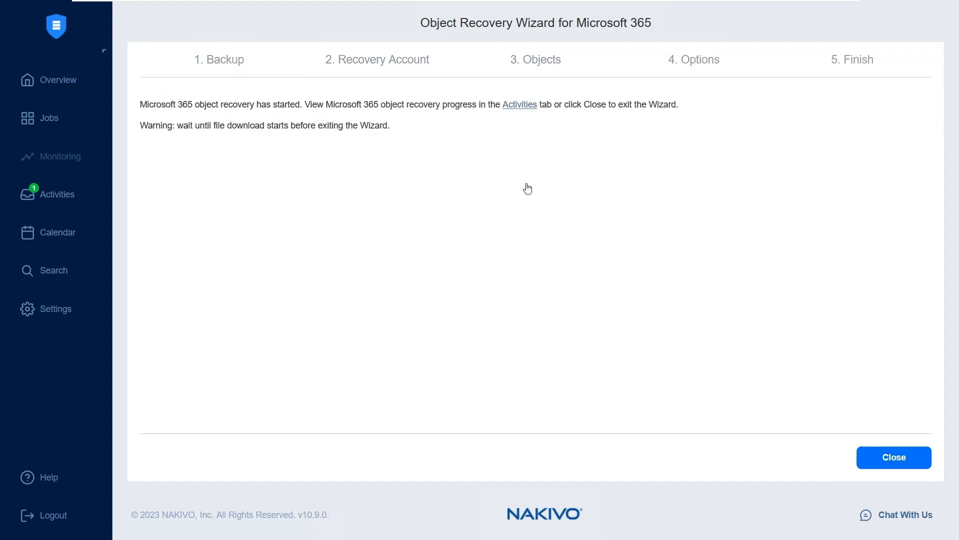
click(518, 105)
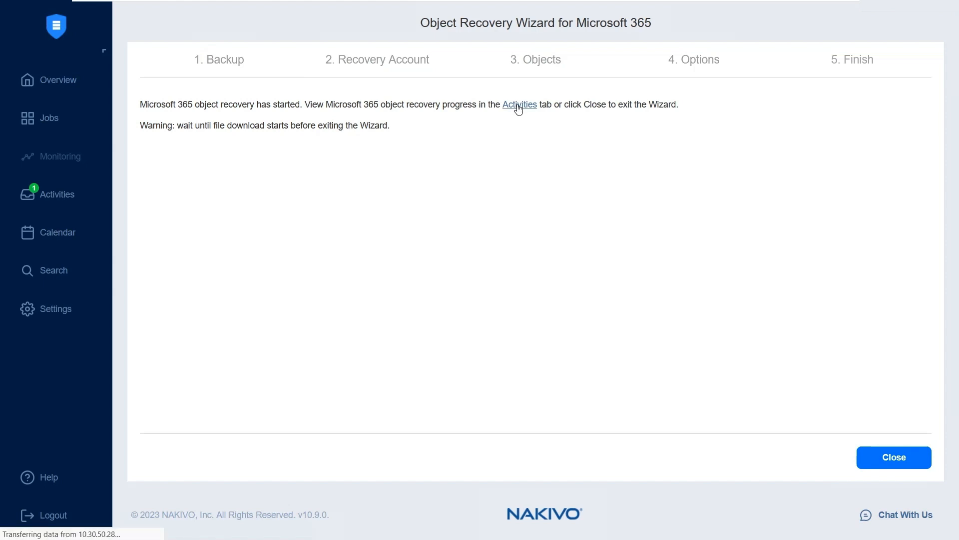